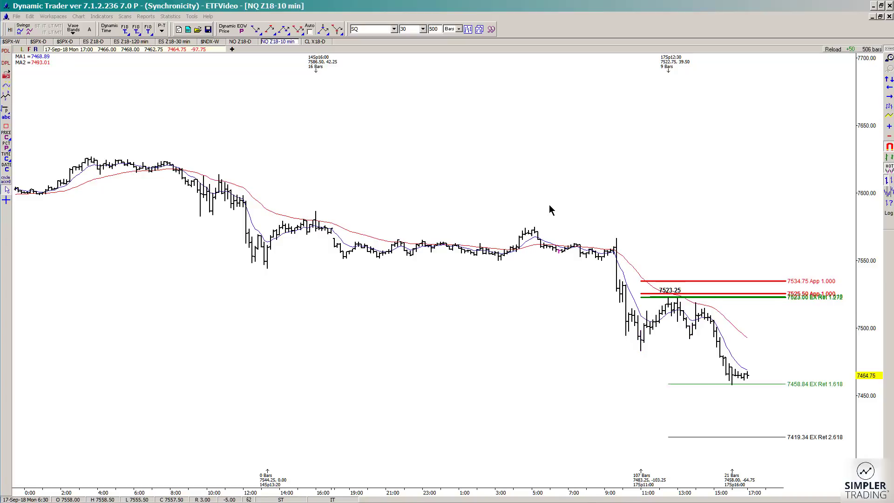
# Examine the NQ Z18 10-minute chart's swings before the 17 September 12:30 high, including earlier history
pyautogui.click(641, 202)
pyautogui.press('Left')
pyautogui.press('Left')
pyautogui.press('Left')
pyautogui.press('Left')
pyautogui.hscroll(-5, 642, 205)
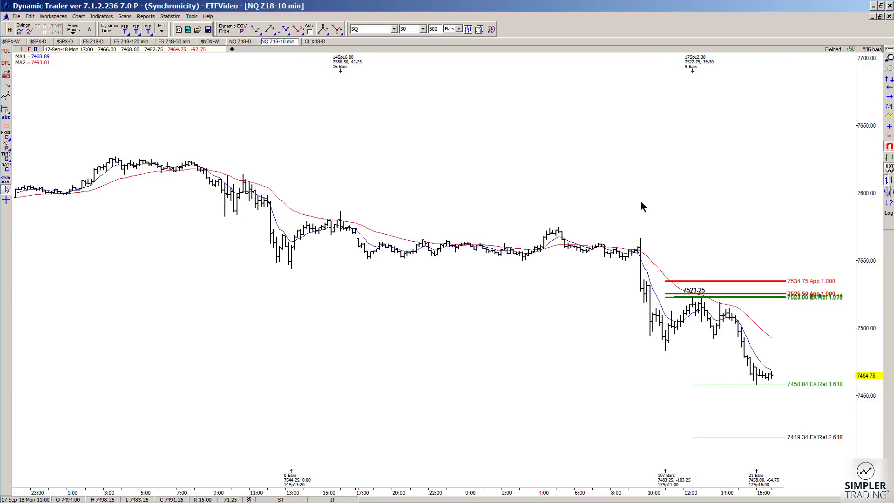
pyautogui.hscroll(-5, 642, 206)
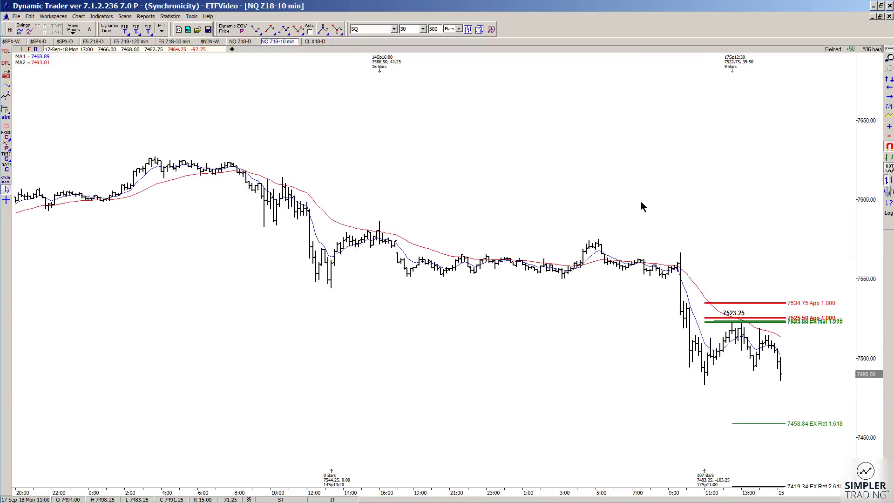
pyautogui.hscroll(-3, 642, 206)
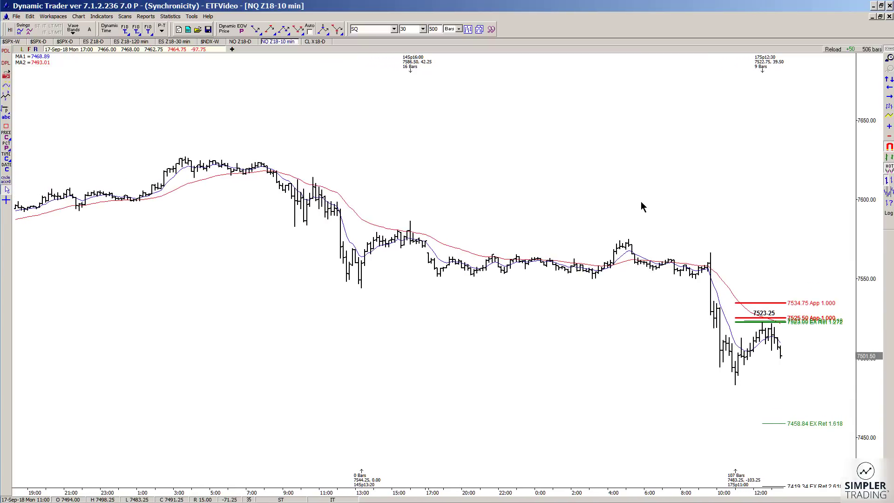
pyautogui.hscroll(-1, 641, 206)
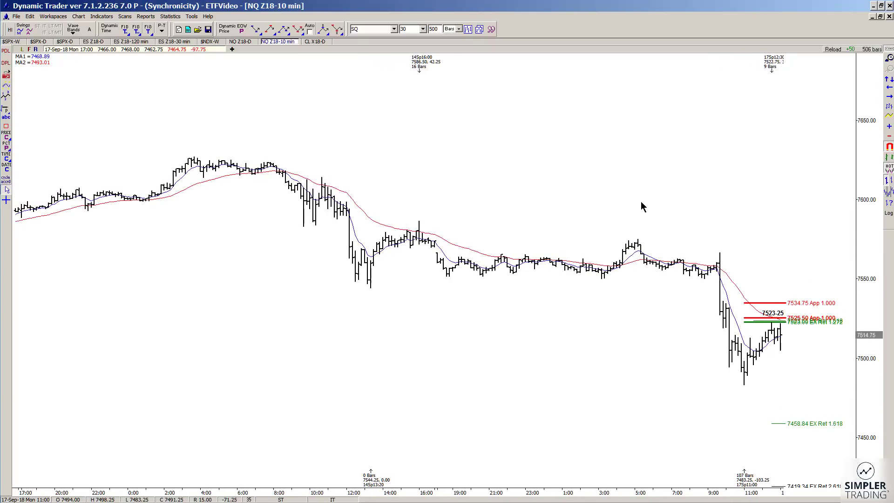
pyautogui.hscroll(1, 642, 206)
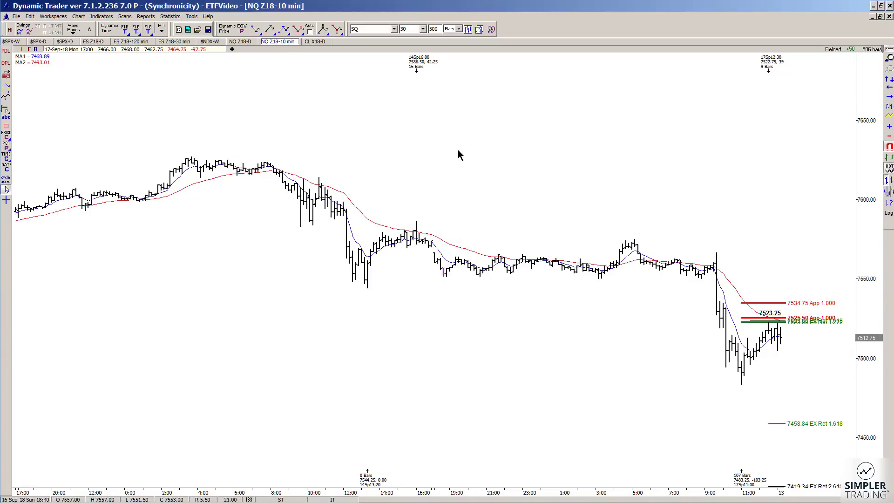
pyautogui.moveTo(398, 490); pyautogui.dragTo(427, 491)
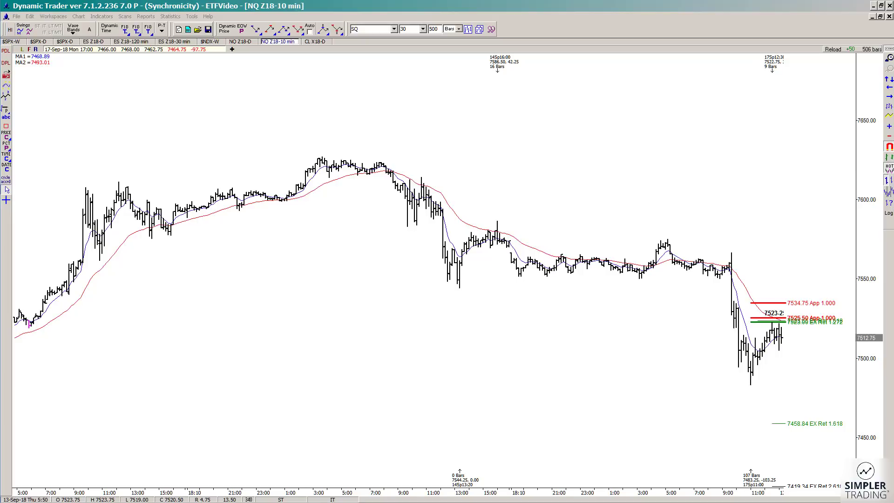
# Mark the upswing from the 14 September 13:20 low to the 16:00 high, then clear the markup
pyautogui.moveTo(455, 282); pyautogui.dragTo(497, 222)
pyautogui.moveTo(484, 90); pyautogui.dragTo(526, 75)
pyautogui.press('Escape')
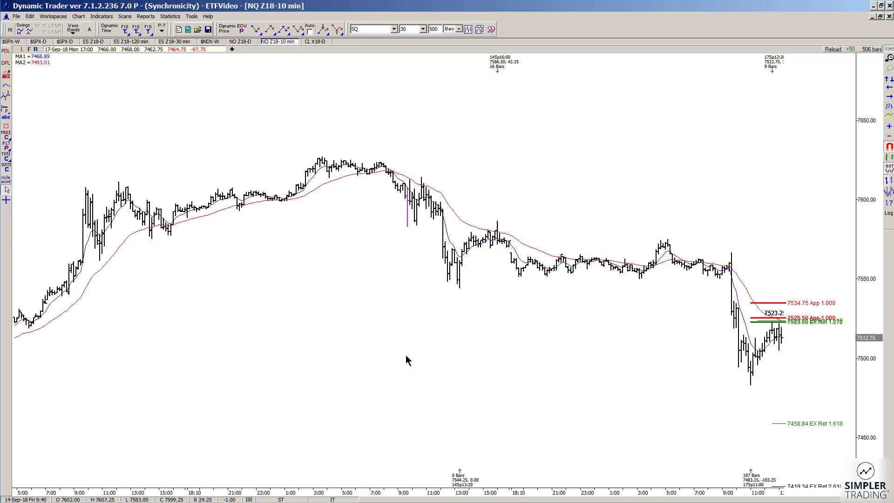
# Examine the latest 17 September bars and the levels projected down to 7419.34 EX Ret 2.618
pyautogui.press('Right')
pyautogui.press('Right')
pyautogui.press('Right')
pyautogui.press('Right')
pyautogui.press('Right')
pyautogui.press('Right')
pyautogui.press('Right')
pyautogui.press('Right')
pyautogui.press('Right')
pyautogui.press('Right')
pyautogui.press('Right')
pyautogui.press('Right')
pyautogui.press('Right')
pyautogui.press('Right')
pyautogui.press('Right')
pyautogui.press('Right')
pyautogui.press('Right')
pyautogui.press('Right')
pyautogui.press('Right')
pyautogui.press('Right')
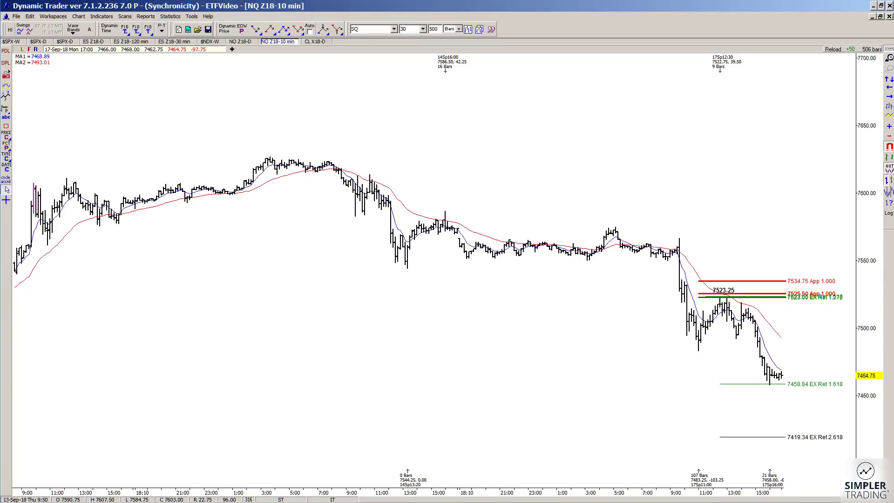
# Mark the rally from the 17 September 11:00 low up to the resistance cluster, then clear the markup
pyautogui.click(1, 198)
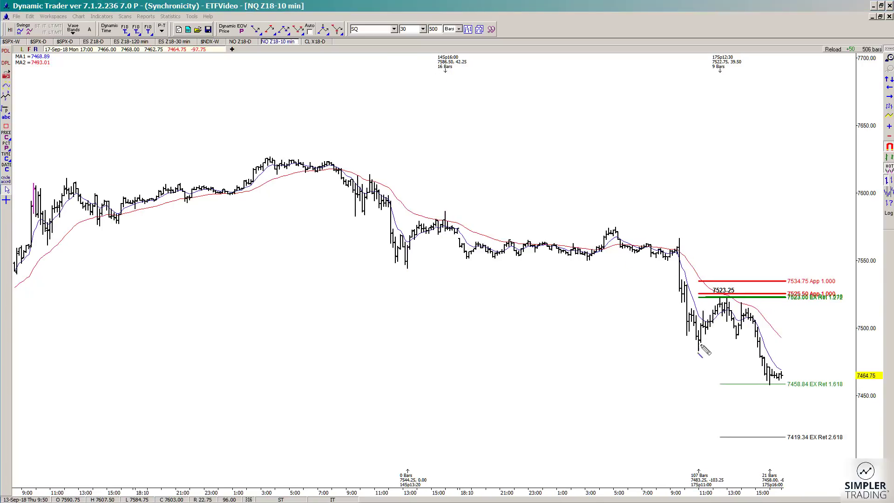
pyautogui.moveTo(698, 352)
pyautogui.mouseDown()
pyautogui.moveTo(726, 299)
pyautogui.moveTo(763, 295)
pyautogui.mouseUp()
pyautogui.press('Escape')
# Trace the drop into the 17 September 11:00 low and the zigzag rally to the cluster near 7523
pyautogui.click(674, 417)
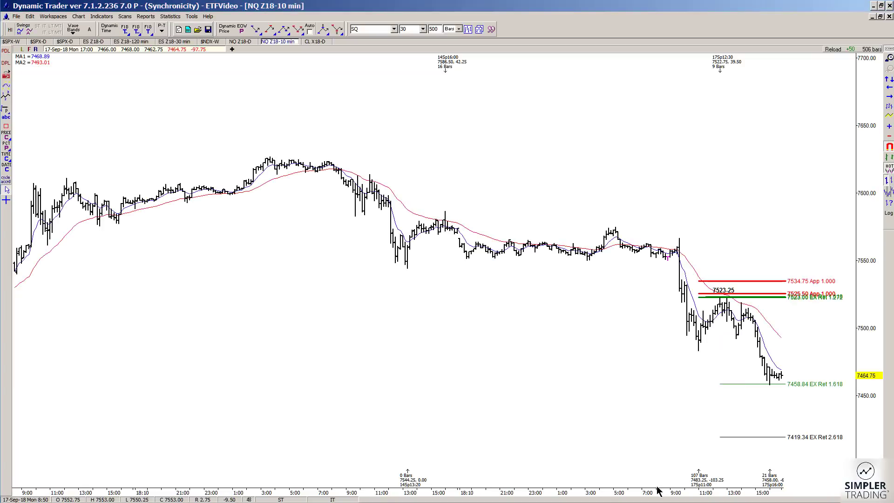
pyautogui.moveTo(638, 493); pyautogui.dragTo(708, 493)
pyautogui.moveTo(858, 309); pyautogui.dragTo(858, 269)
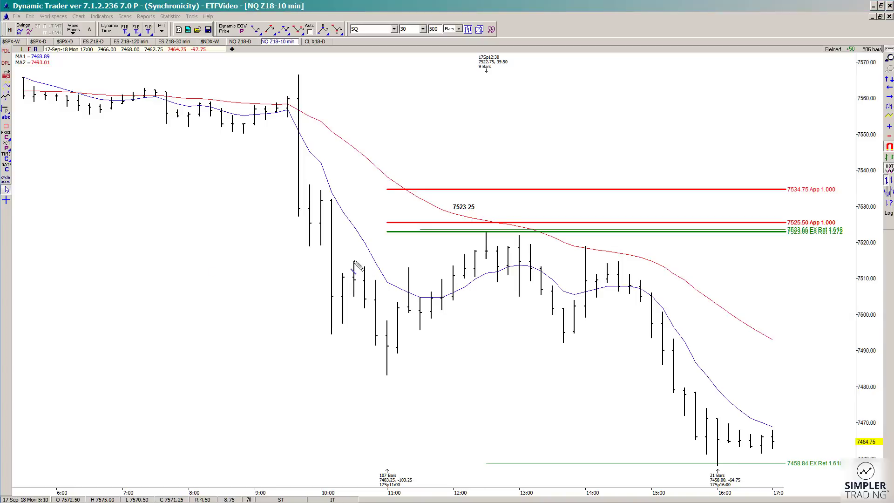
pyautogui.moveTo(350, 260)
pyautogui.mouseDown()
pyautogui.moveTo(381, 327)
pyautogui.moveTo(387, 373)
pyautogui.mouseUp()
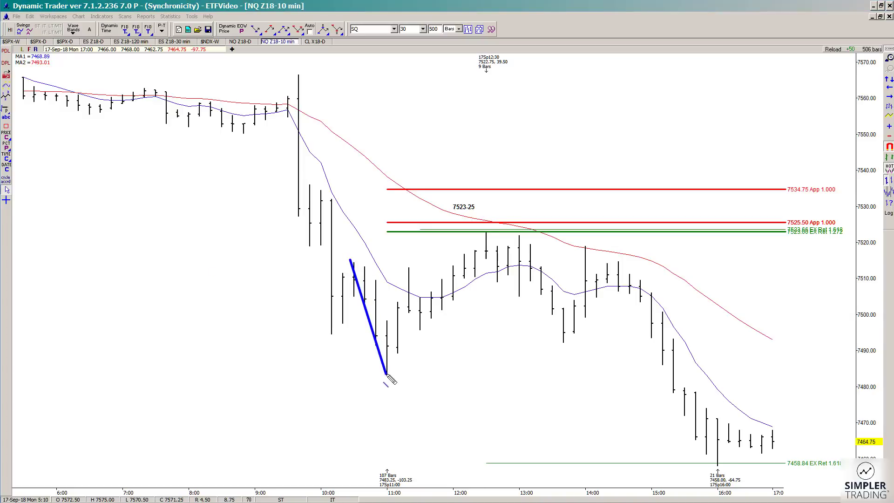
pyautogui.moveTo(483, 235); pyautogui.dragTo(501, 232)
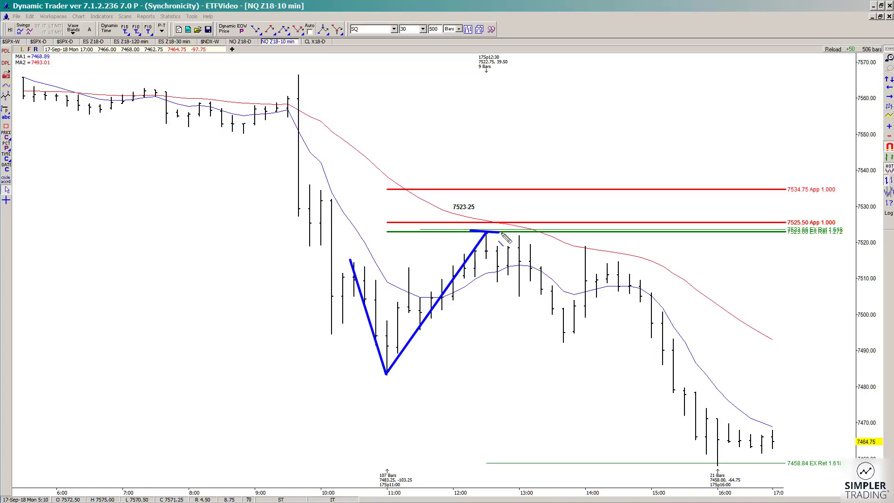
pyautogui.moveTo(408, 265); pyautogui.dragTo(474, 232)
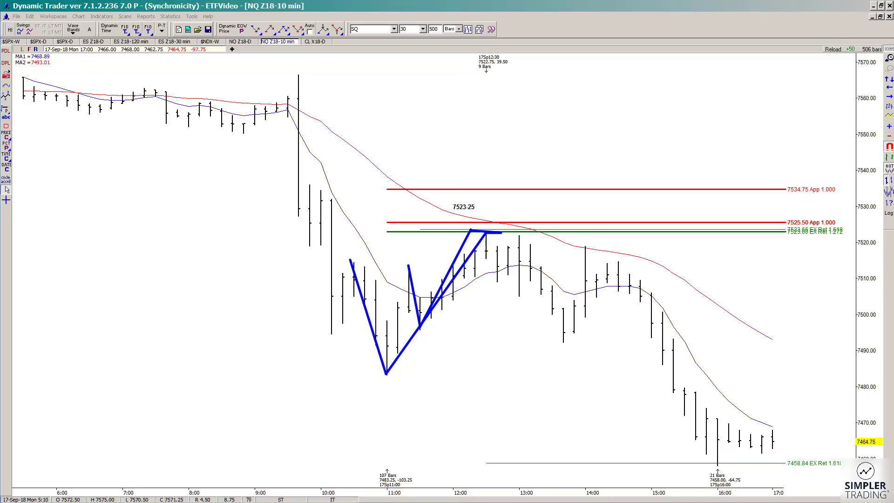
# Draw two green arrows along the rally's upswings for comparison, then clear all the markup
pyautogui.moveTo(368, 369); pyautogui.dragTo(401, 271)
pyautogui.moveTo(423, 326); pyautogui.dragTo(475, 232)
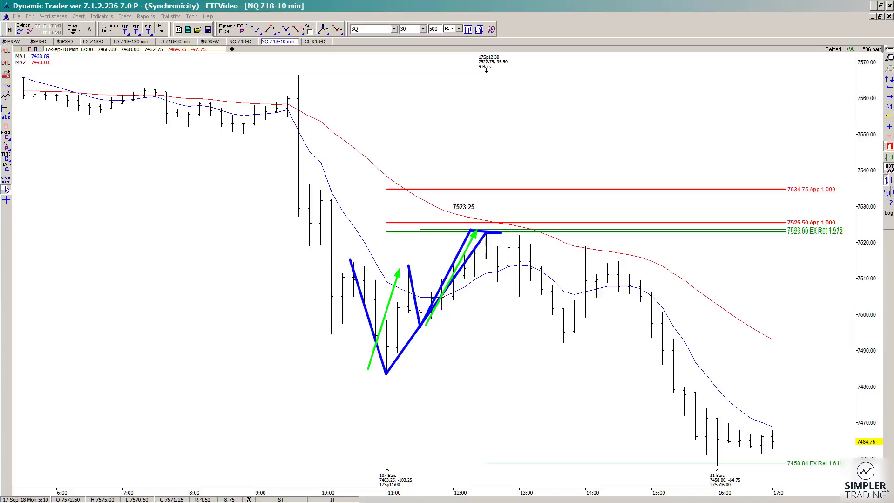
pyautogui.press('Escape')
# Examine the price action between the 14 September 16:00 high and the 17 September resistance cluster
pyautogui.moveTo(860, 229); pyautogui.dragTo(861, 238)
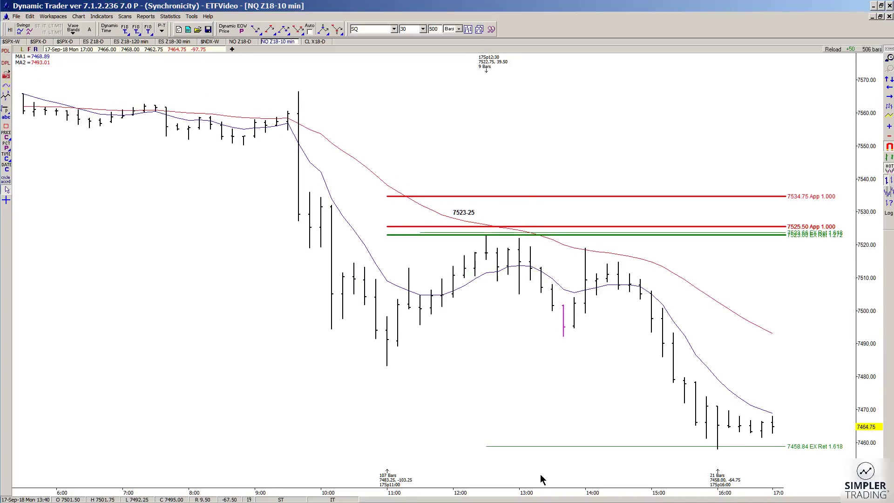
pyautogui.press('Left')
pyautogui.press('Left')
pyautogui.press('Left')
pyautogui.press('Left')
pyautogui.press('Left')
pyautogui.press('Left')
pyautogui.press('Left')
pyautogui.press('Left')
pyautogui.press('Left')
pyautogui.press('Left')
pyautogui.press('Left')
pyautogui.press('Left')
pyautogui.press('Left')
pyautogui.press('Left')
pyautogui.press('Left')
pyautogui.press('Left')
pyautogui.press('Left')
pyautogui.press('Left')
pyautogui.press('Left')
pyautogui.press('Left')
pyautogui.press('Left')
pyautogui.click(416, 489)
pyautogui.moveTo(415, 489); pyautogui.dragTo(485, 487)
pyautogui.click(142, 144)
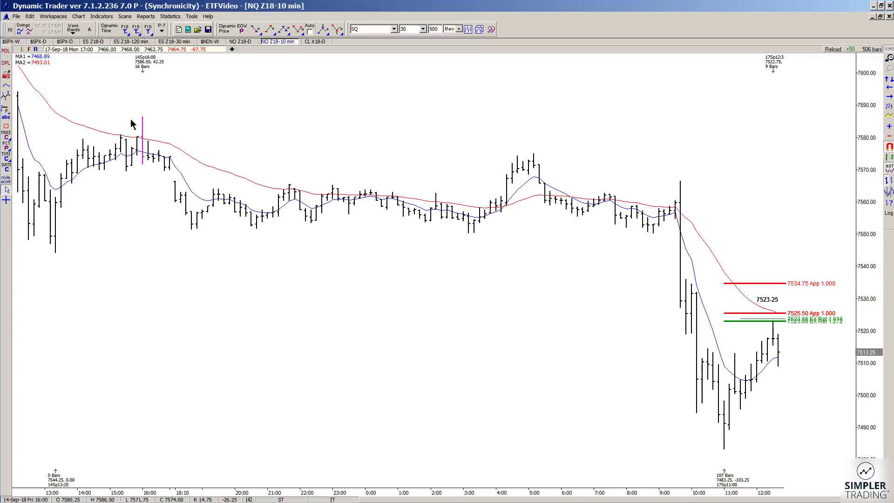
# Inspect the 17 September 11:00 low and 12:30 high bars against the App 1.000 and EX Ret levels
pyautogui.click(822, 230)
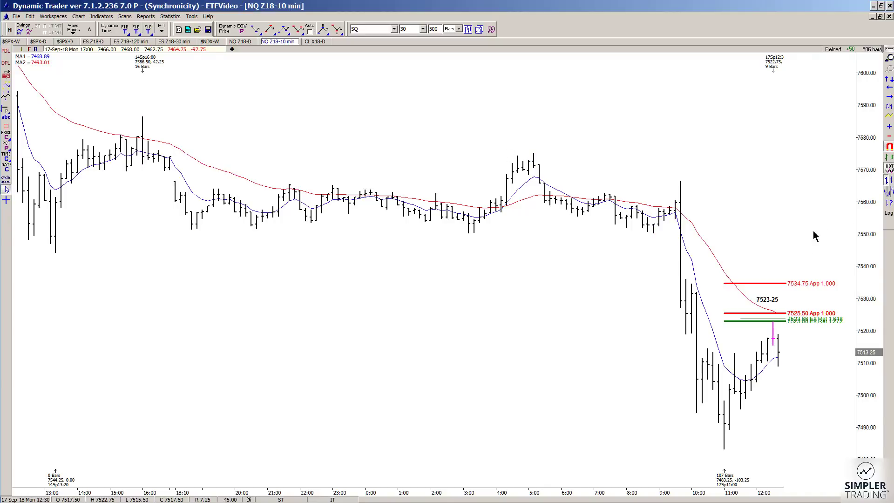
pyautogui.moveTo(870, 183); pyautogui.dragTo(867, 193)
pyautogui.click(785, 324)
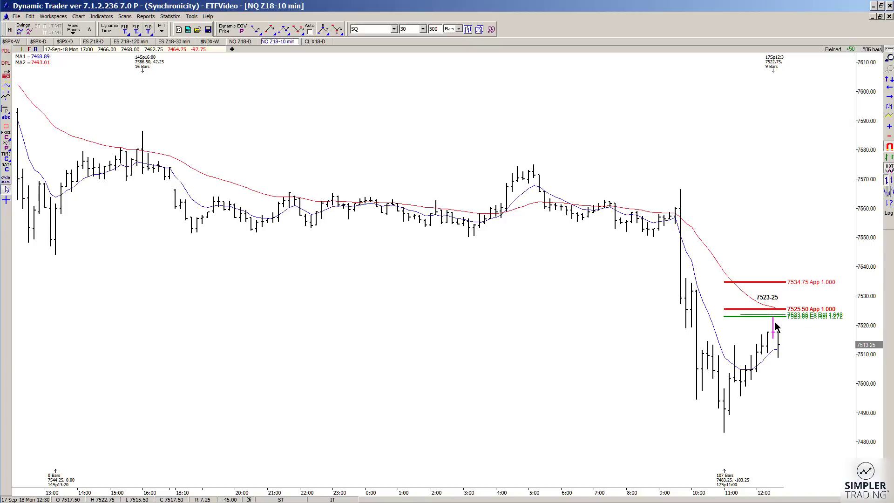
pyautogui.click(532, 328)
pyautogui.click(577, 158)
pyautogui.moveTo(866, 145); pyautogui.dragTo(868, 150)
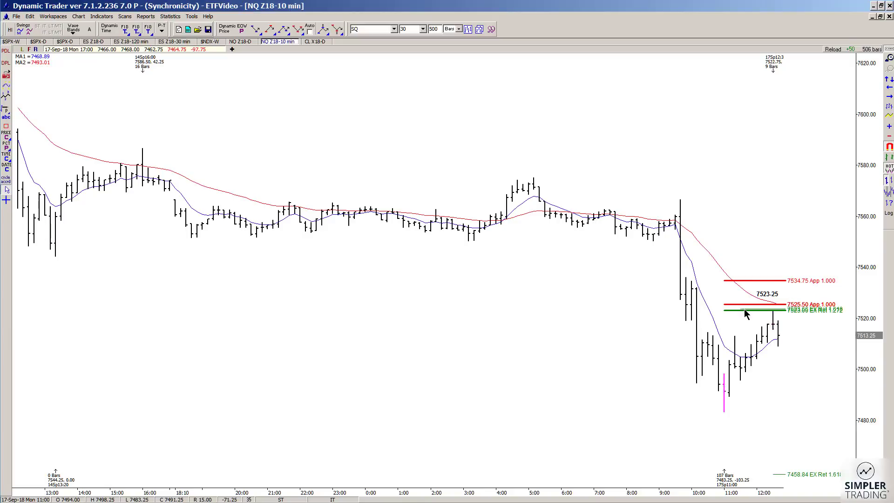
pyautogui.moveTo(771, 310)
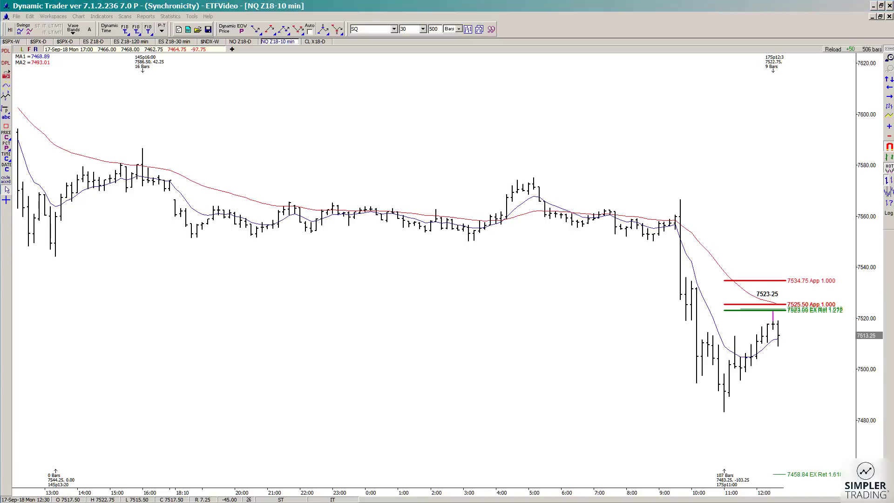
# Bring up the eSignal NQ Z18 233-tick chart and mark its double top and the support below it
pyautogui.moveTo(893, 93); pyautogui.dragTo(446, 74)
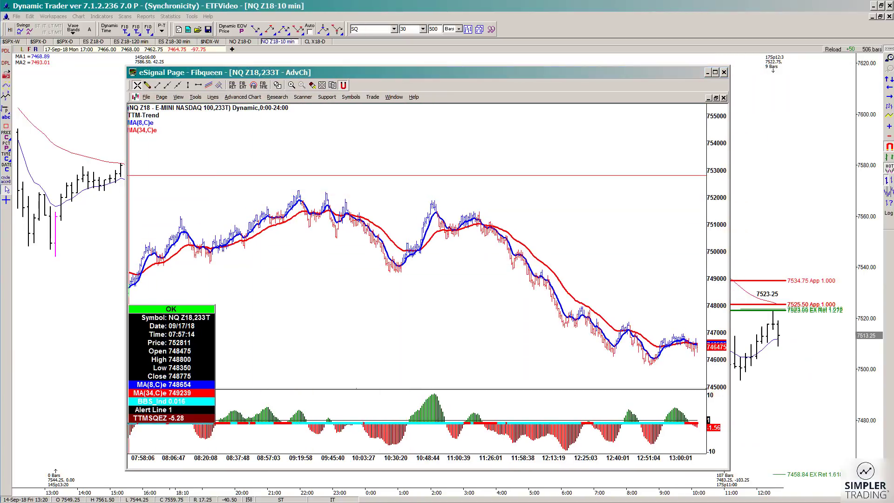
pyautogui.moveTo(281, 189); pyautogui.dragTo(370, 185)
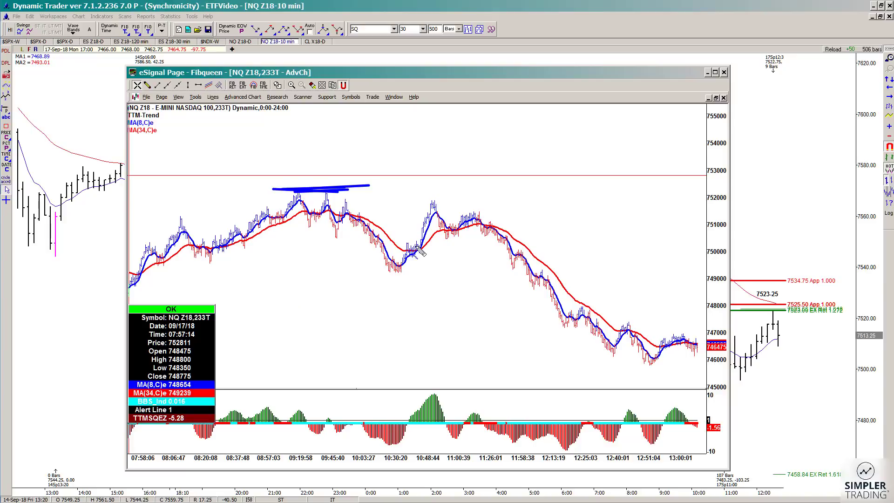
pyautogui.moveTo(327, 207); pyautogui.dragTo(334, 224)
pyautogui.moveTo(301, 228); pyautogui.dragTo(450, 224)
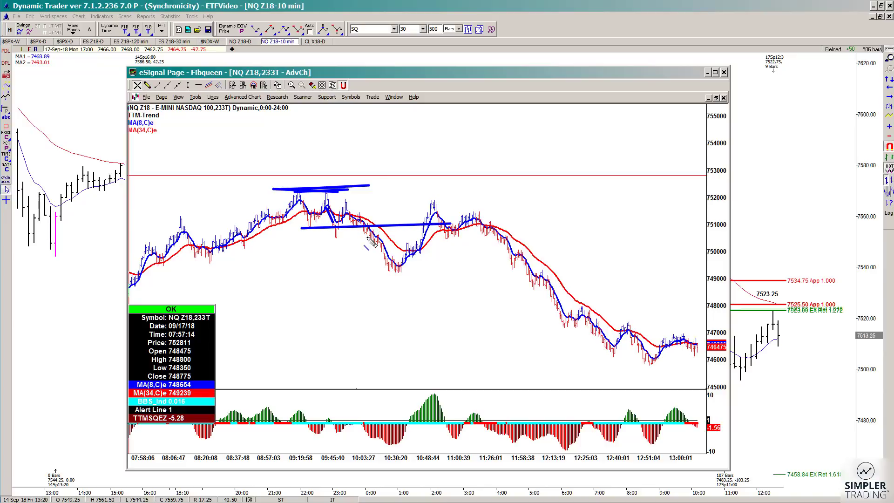
pyautogui.moveTo(292, 180); pyautogui.dragTo(333, 175)
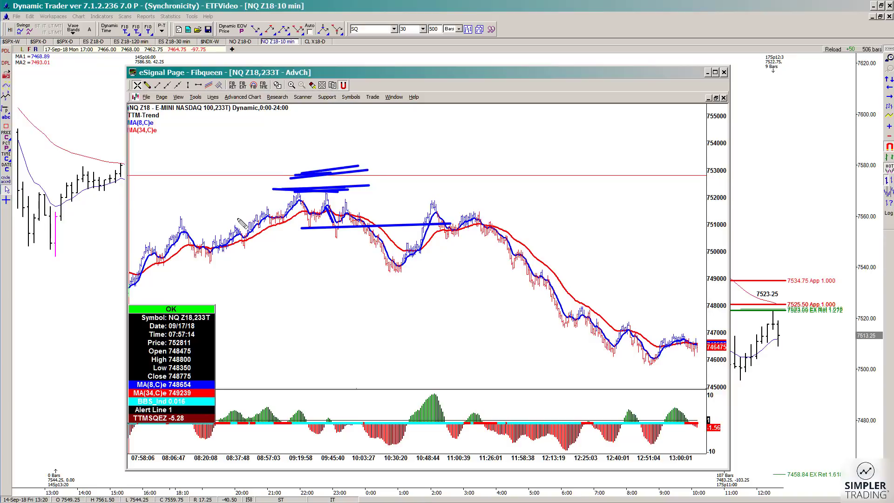
# Trace the decline and rebound to the lower high on the tick chart, clear the markup and put the chart away
pyautogui.moveTo(296, 183)
pyautogui.mouseDown()
pyautogui.moveTo(384, 270)
pyautogui.moveTo(430, 203)
pyautogui.mouseUp()
pyautogui.moveTo(318, 164)
pyautogui.mouseDown()
pyautogui.moveTo(293, 167)
pyautogui.moveTo(322, 168)
pyautogui.mouseUp()
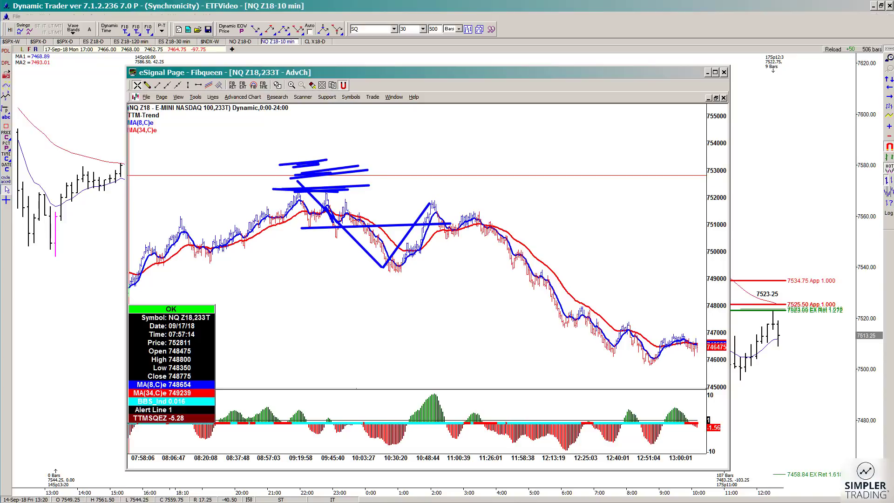
pyautogui.press('Escape')
pyautogui.moveTo(421, 73); pyautogui.dragTo(893, 84)
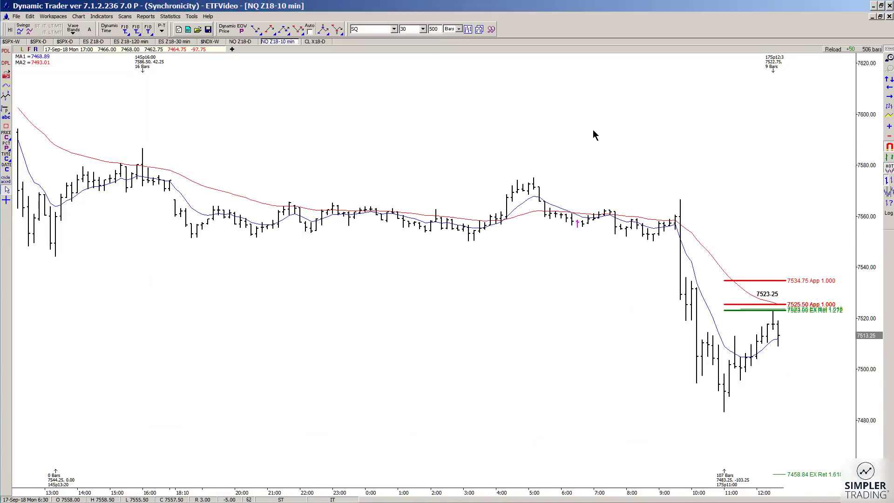
# Trace the rally from the 11:00 low to the 12:30 high and the decline to 7458.84 EX Ret 1.618
pyautogui.press('Right')
pyautogui.press('Right')
pyautogui.press('Right')
pyautogui.press('Right')
pyautogui.press('Right')
pyautogui.press('Right')
pyautogui.press('Right')
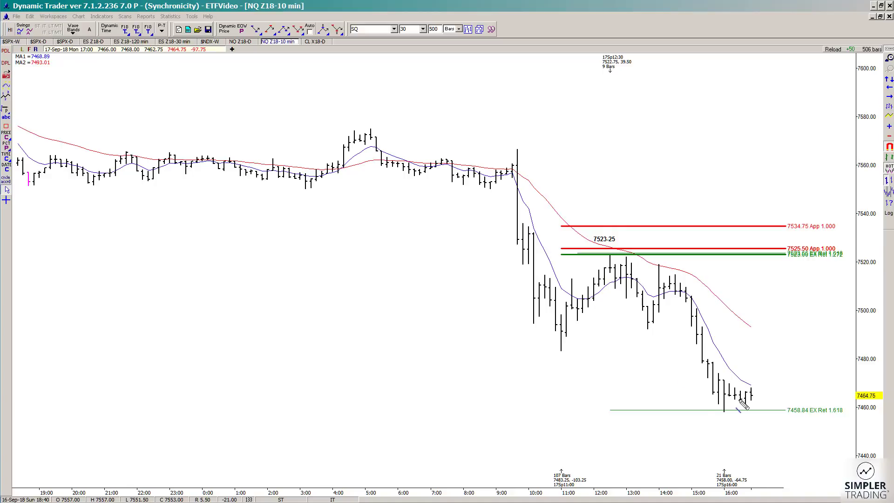
pyautogui.moveTo(747, 412); pyautogui.dragTo(720, 409)
pyautogui.moveTo(560, 352)
pyautogui.mouseDown()
pyautogui.moveTo(614, 252)
pyautogui.moveTo(707, 372)
pyautogui.moveTo(717, 409)
pyautogui.moveTo(767, 411)
pyautogui.mouseUp()
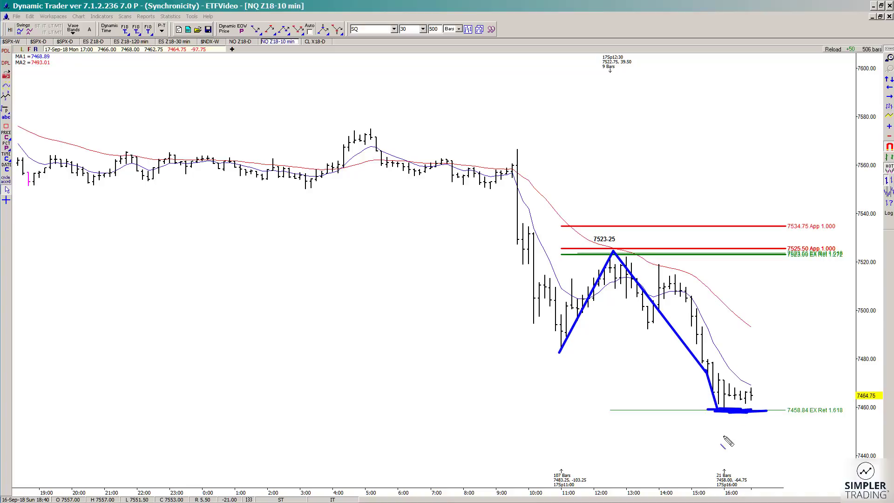
# Mark the 16:00 low's label and points along the decline from the 12:30 high, then clear the markup
pyautogui.moveTo(724, 488); pyautogui.dragTo(764, 486)
pyautogui.moveTo(613, 276); pyautogui.dragTo(652, 271)
pyautogui.moveTo(687, 368); pyautogui.dragTo(740, 357)
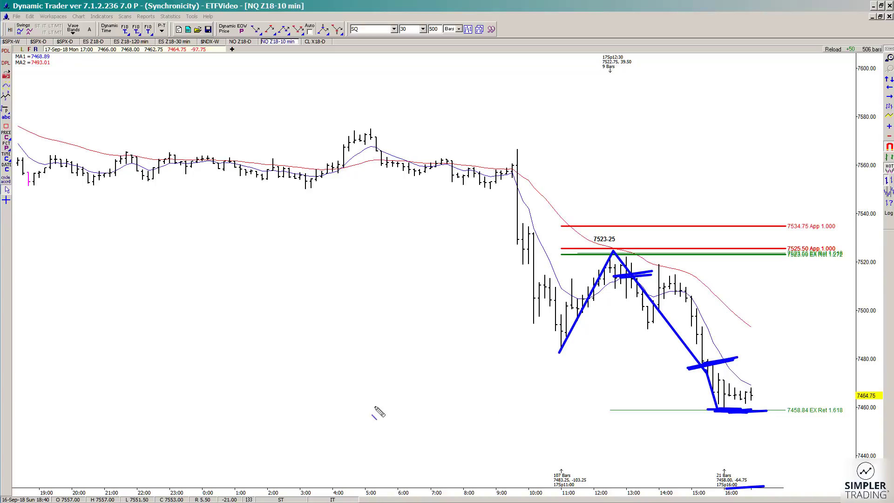
pyautogui.moveTo(612, 252); pyautogui.dragTo(707, 409)
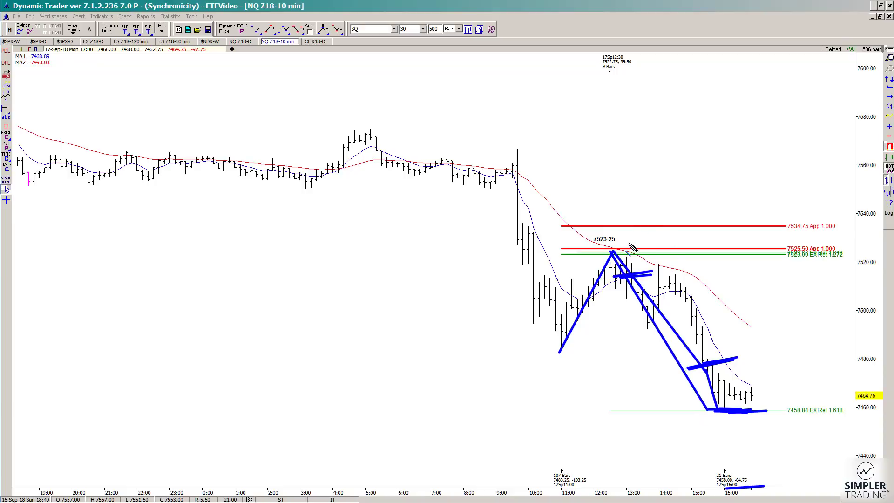
pyautogui.moveTo(659, 244)
pyautogui.mouseDown()
pyautogui.moveTo(628, 242)
pyautogui.moveTo(650, 247)
pyautogui.mouseUp()
pyautogui.press('Escape')
# Check the area above the session high on the eSignal 233-tick chart, then return to the 10-minute chart's lower targets
pyautogui.moveTo(376, 91); pyautogui.dragTo(391, 78)
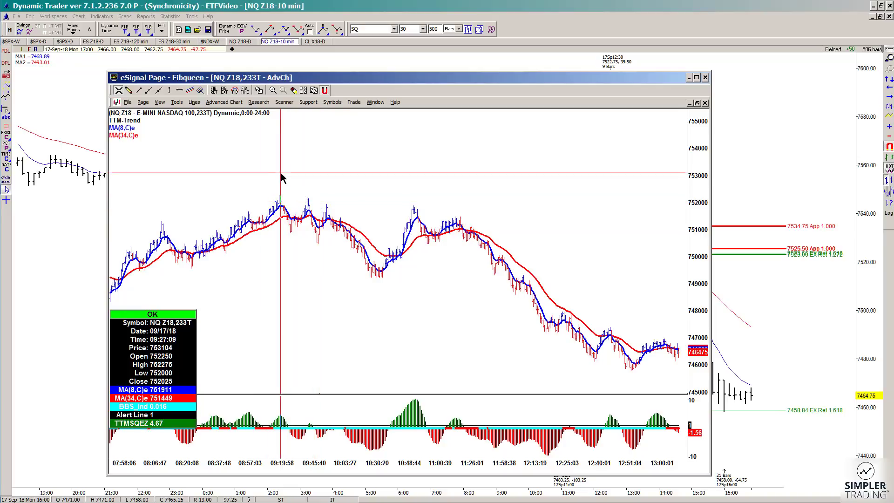
pyautogui.moveTo(402, 76); pyautogui.dragTo(893, 81)
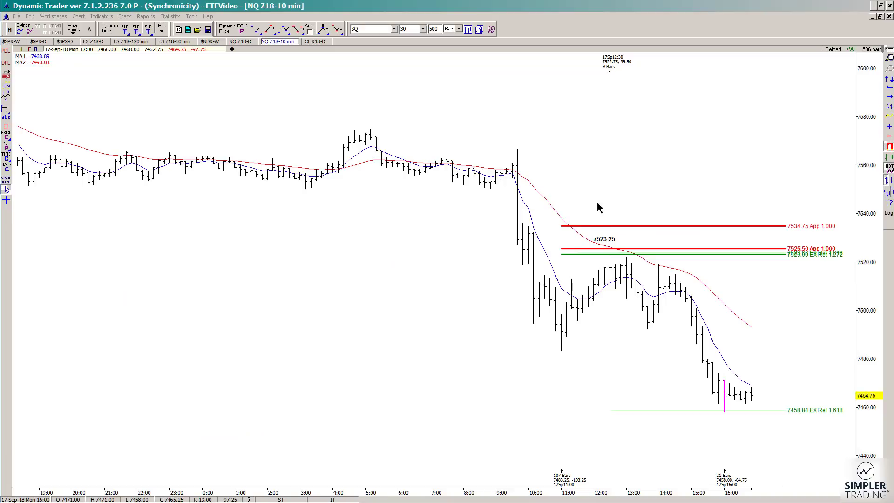
pyautogui.moveTo(868, 112); pyautogui.dragTo(869, 130)
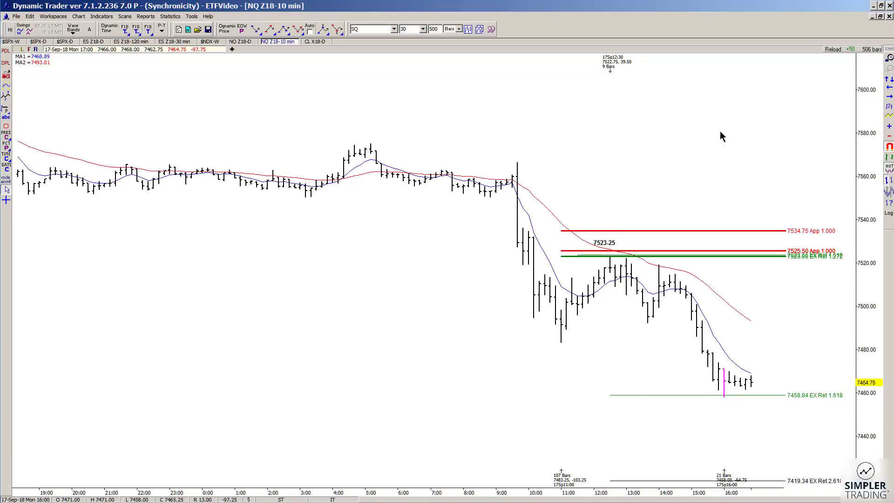